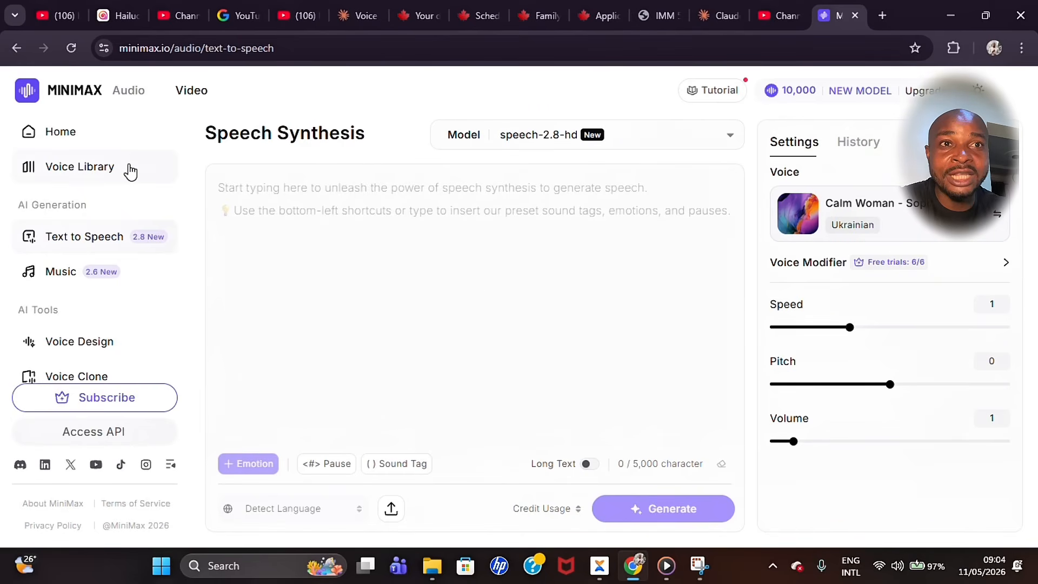
Step: Open Instant Clone from the Voice Library and record a one-minute voice sample
click(130, 169)
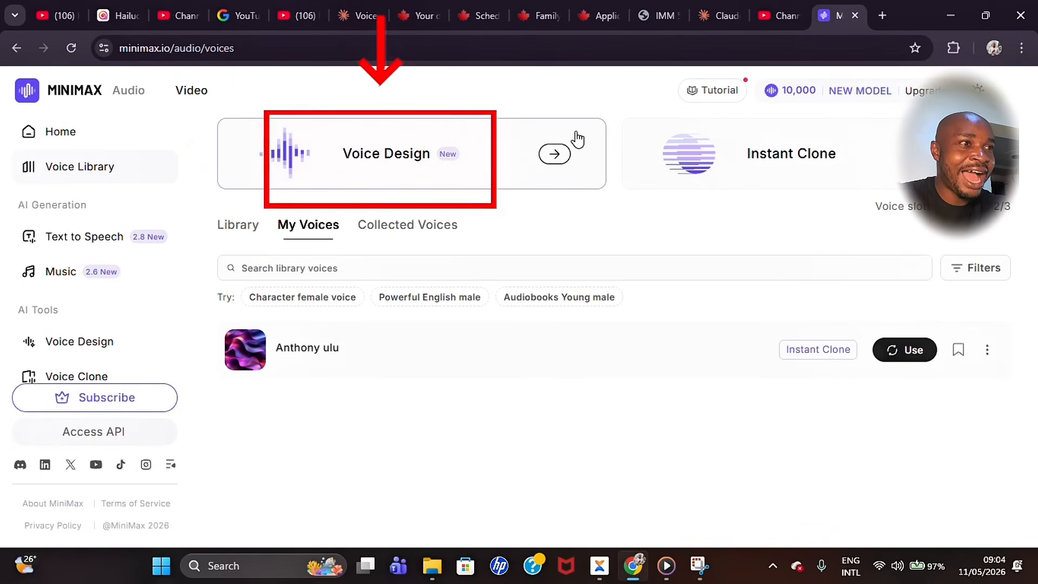
click(873, 155)
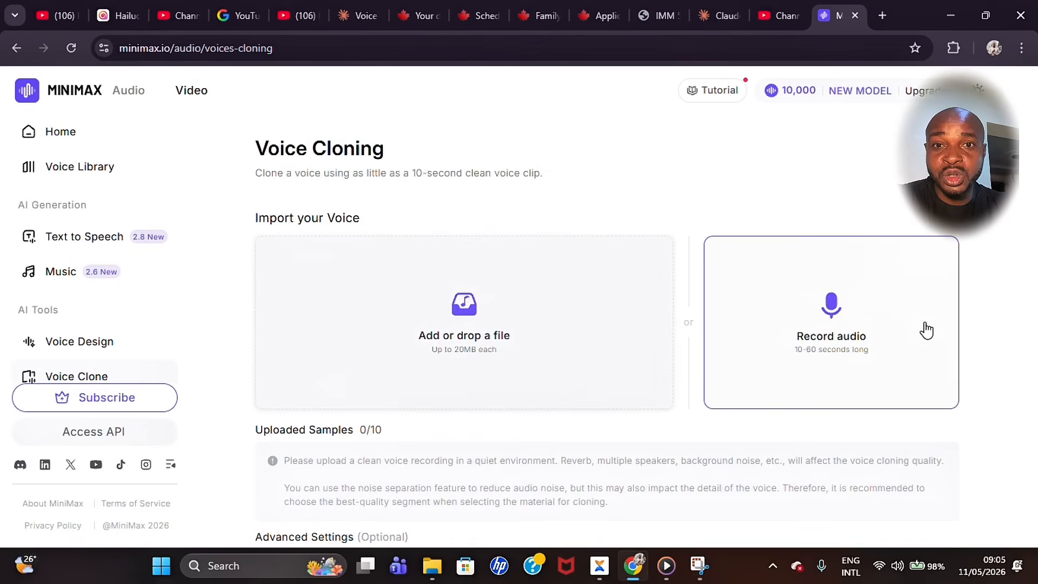
click(848, 316)
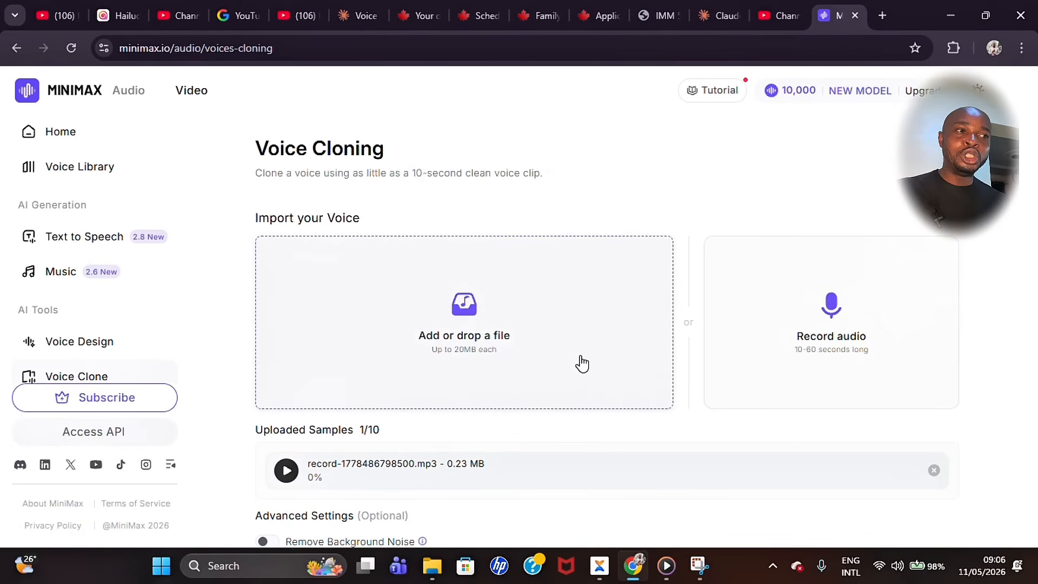
Step: Play back the recorded voice sample in the uploaded samples list
click(287, 471)
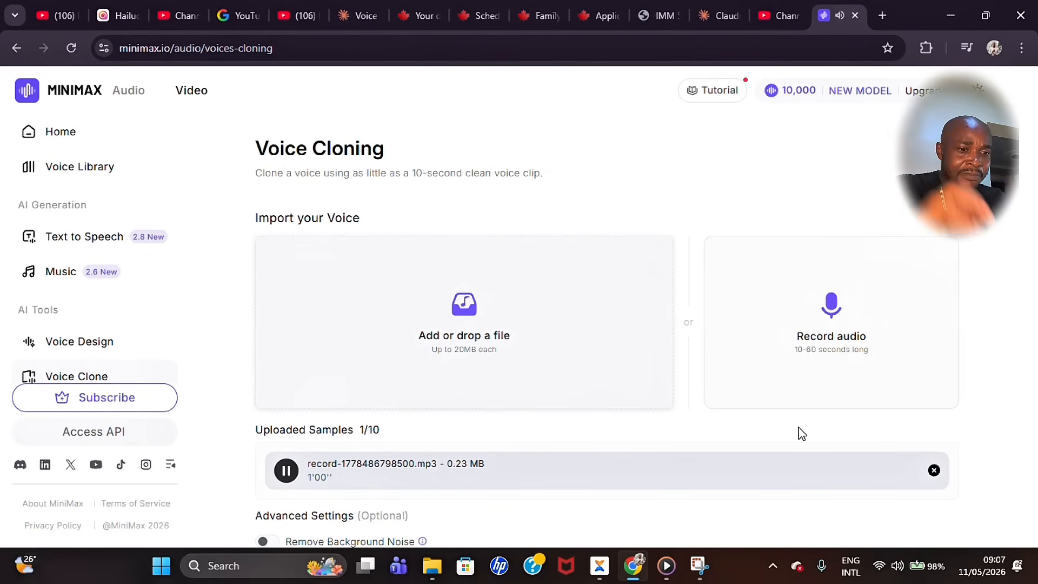
scroll(802, 433, down, 2)
scroll(802, 433, down, 1)
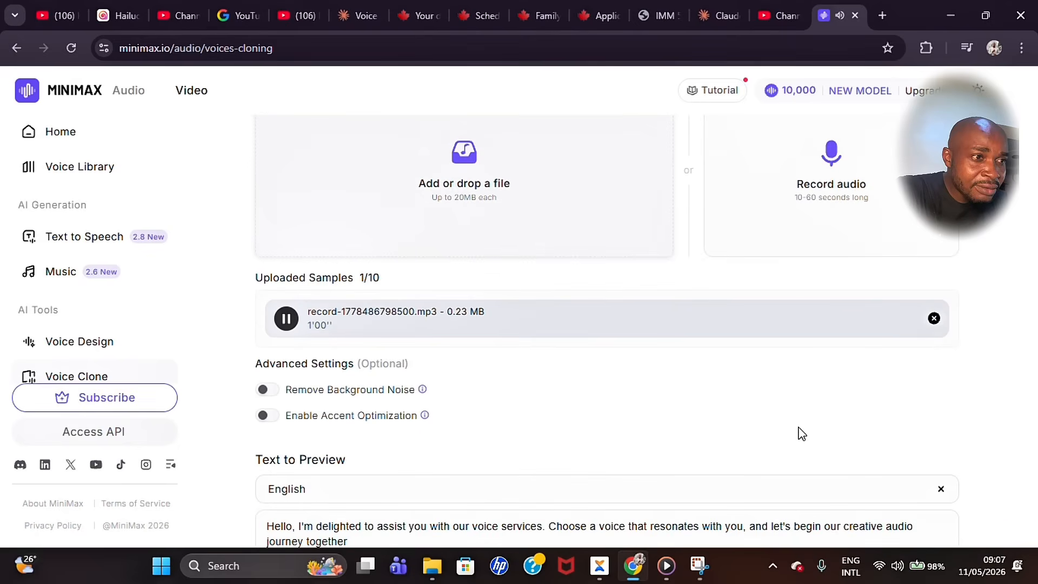
scroll(802, 433, down, 1)
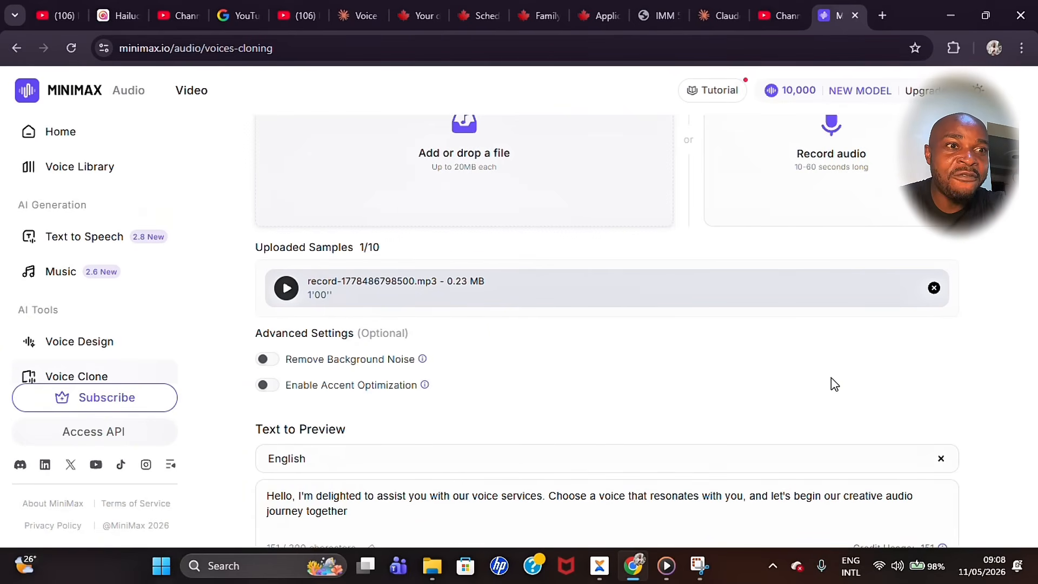
Step: Keep English as the preview text language and accept the rights and authorization confirmation
scroll(832, 378, down, 2)
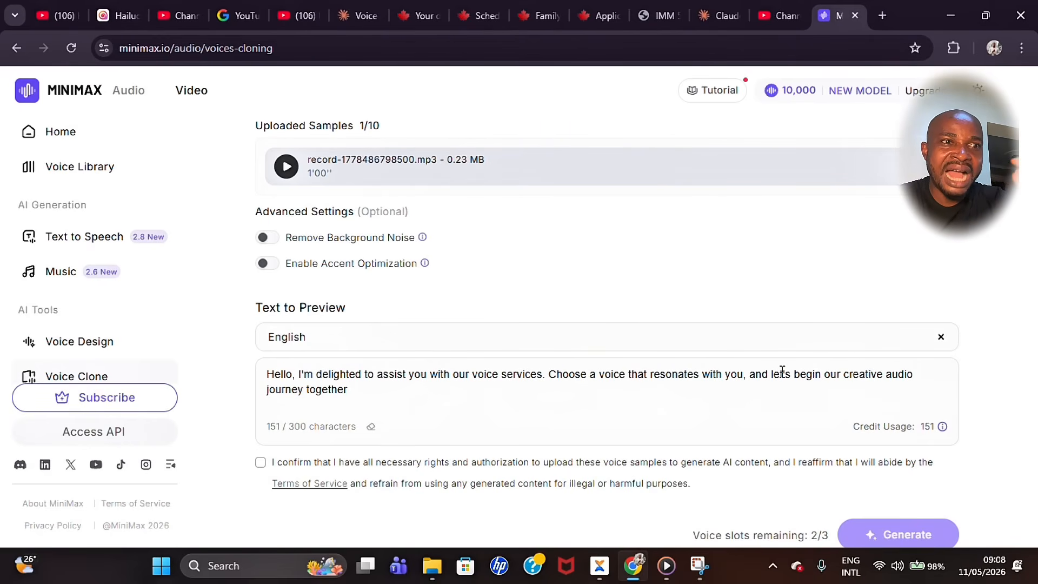
click(431, 344)
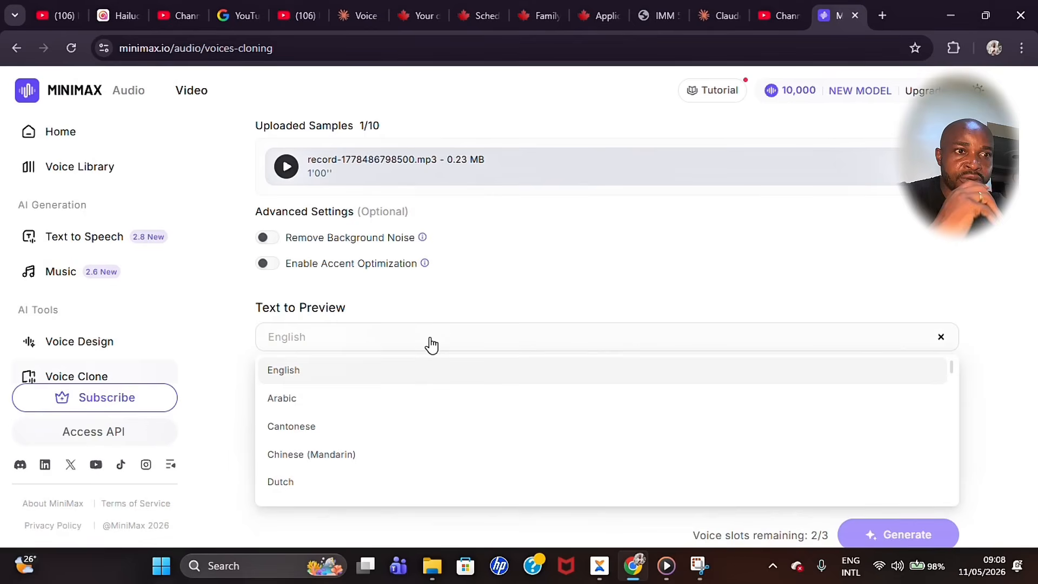
click(557, 299)
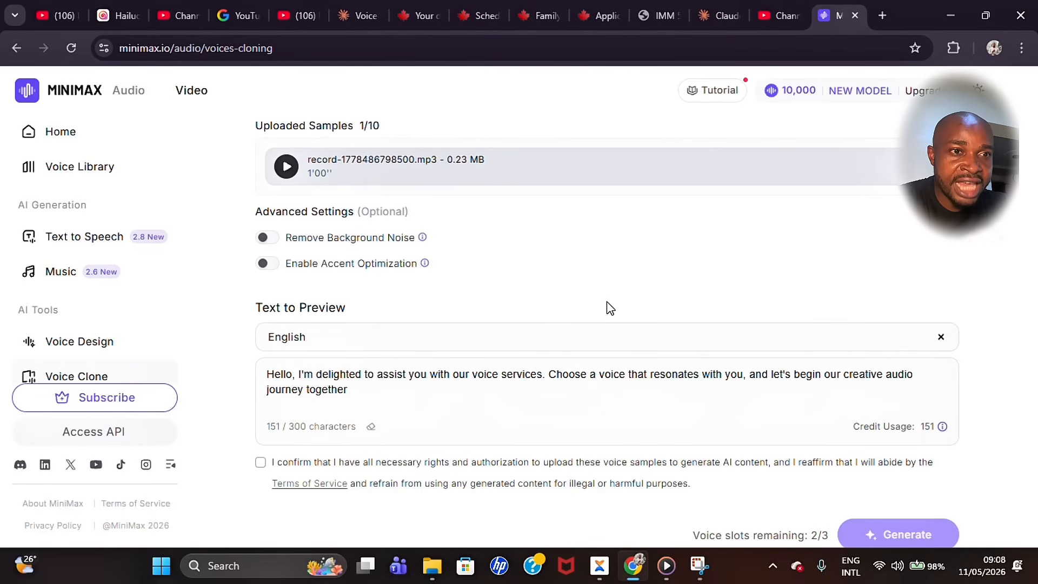
scroll(656, 298, down, 1)
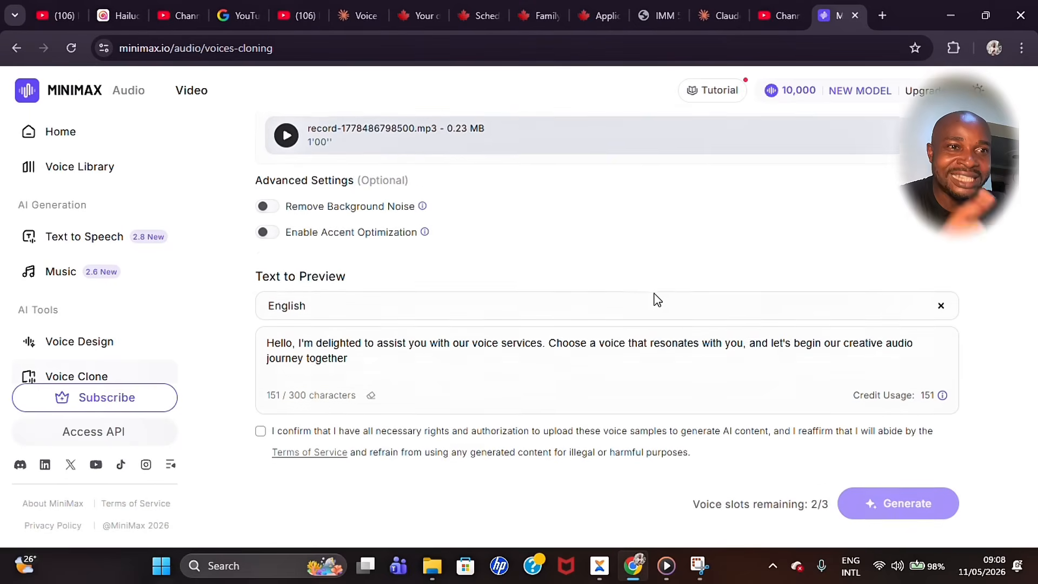
scroll(656, 298, down, 2)
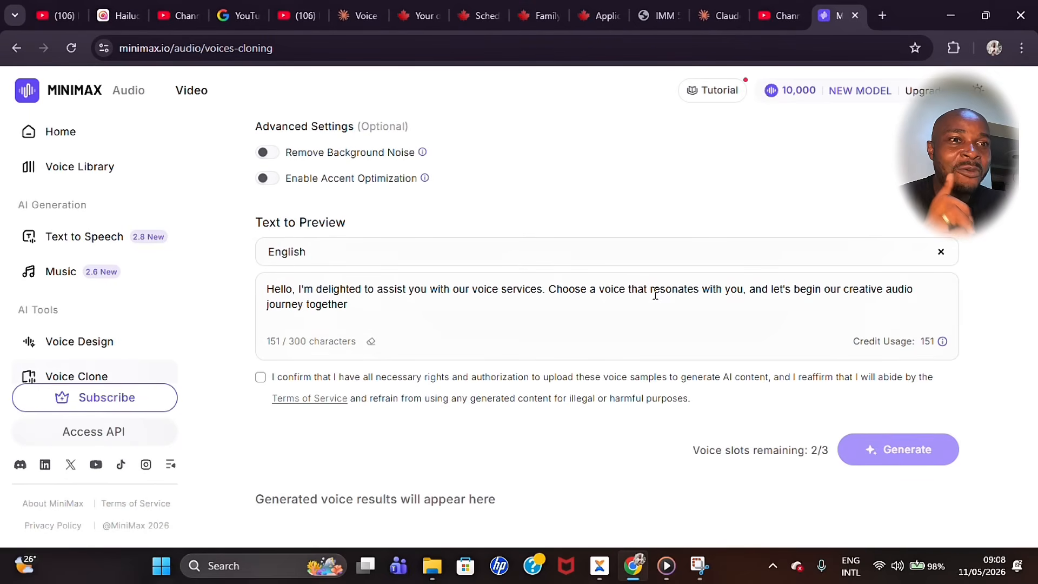
click(260, 379)
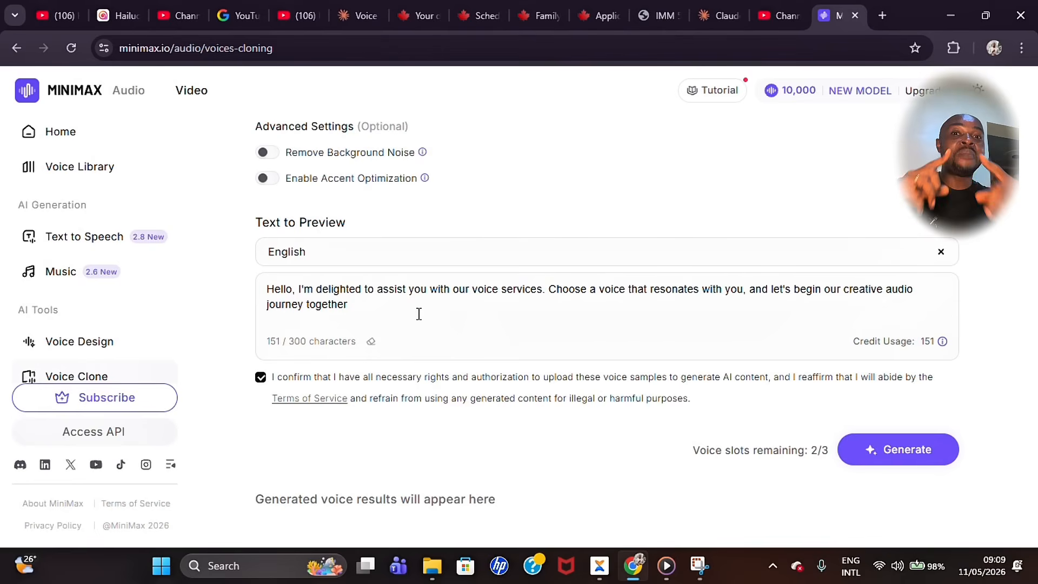
Step: Switch to the Claude voice cloning chat and copy the text of script one, the direct and energetic version
click(352, 17)
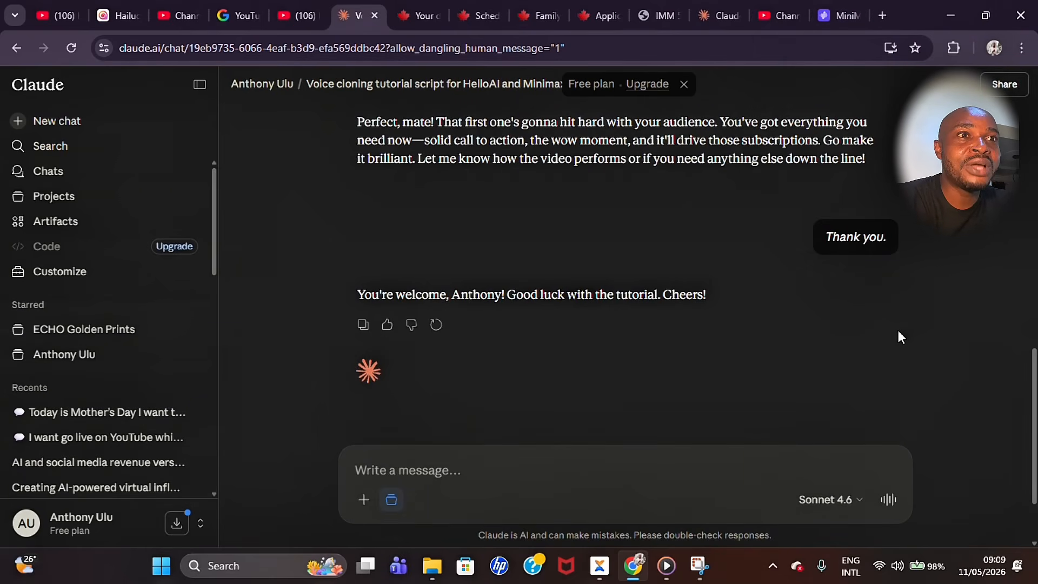
scroll(899, 337, up, 4)
scroll(900, 338, up, 9)
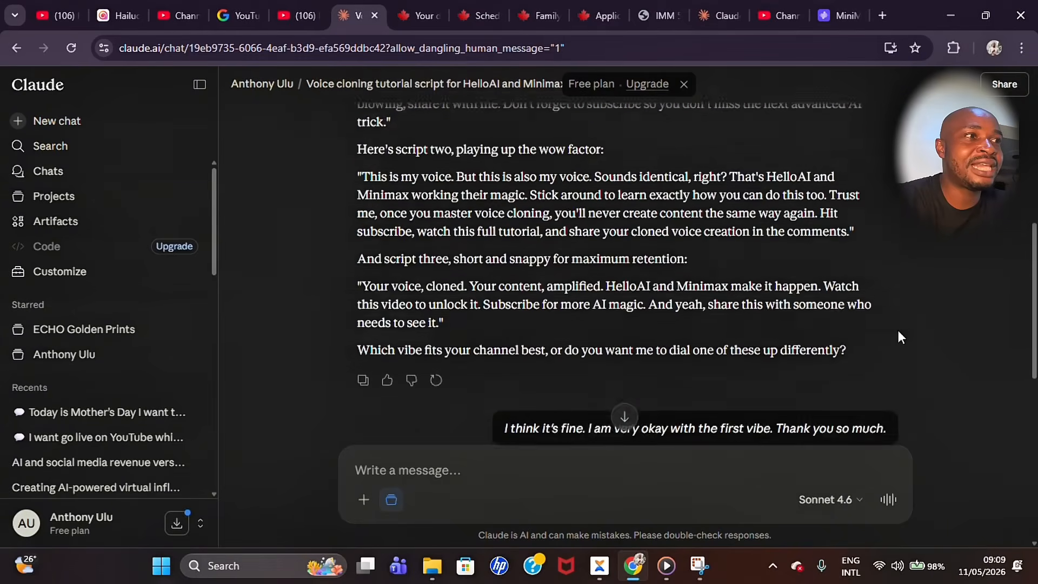
scroll(898, 337, down, 3)
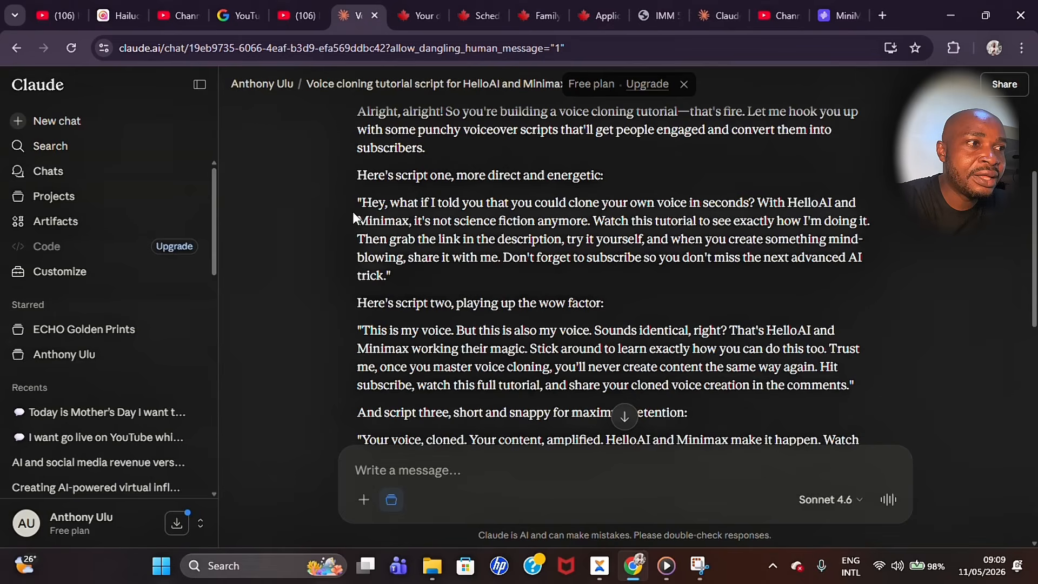
drag(361, 203, 474, 271)
key(ctrl+c)
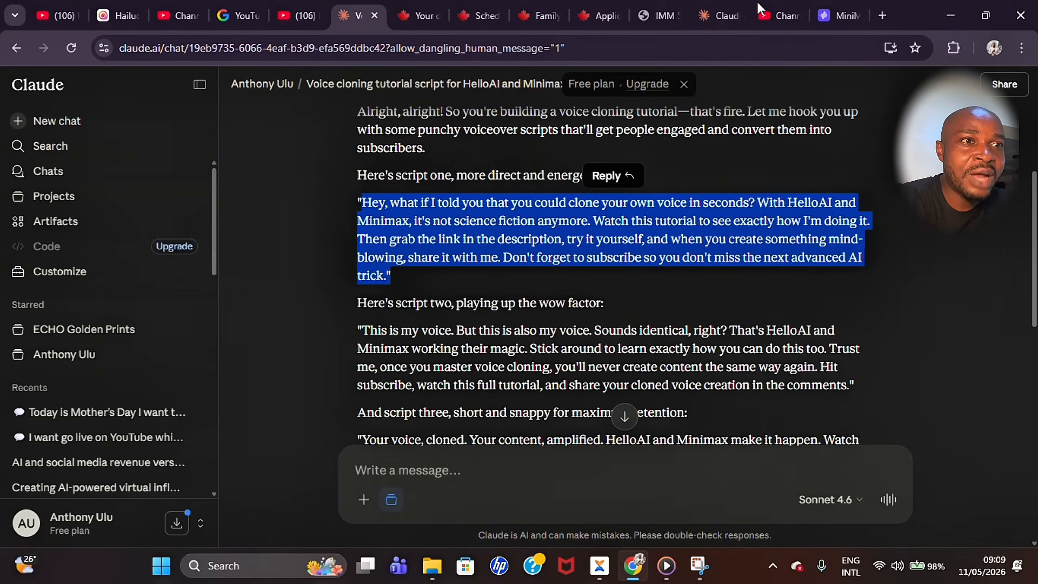
Step: Return to the MiniMax voice cloning page and replace the default preview text with the copied script
click(835, 16)
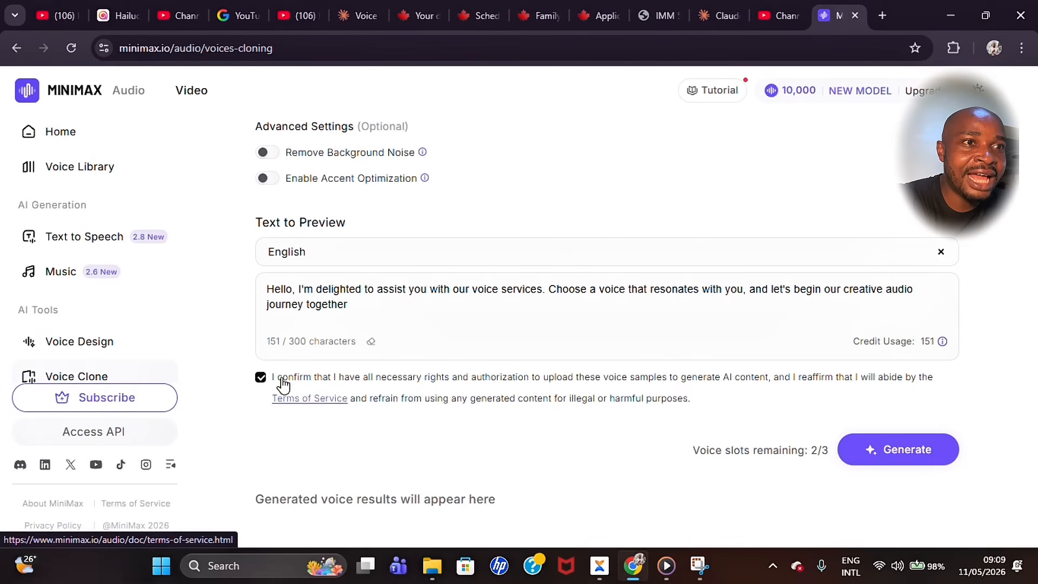
triple_click(329, 296)
key(ctrl+v)
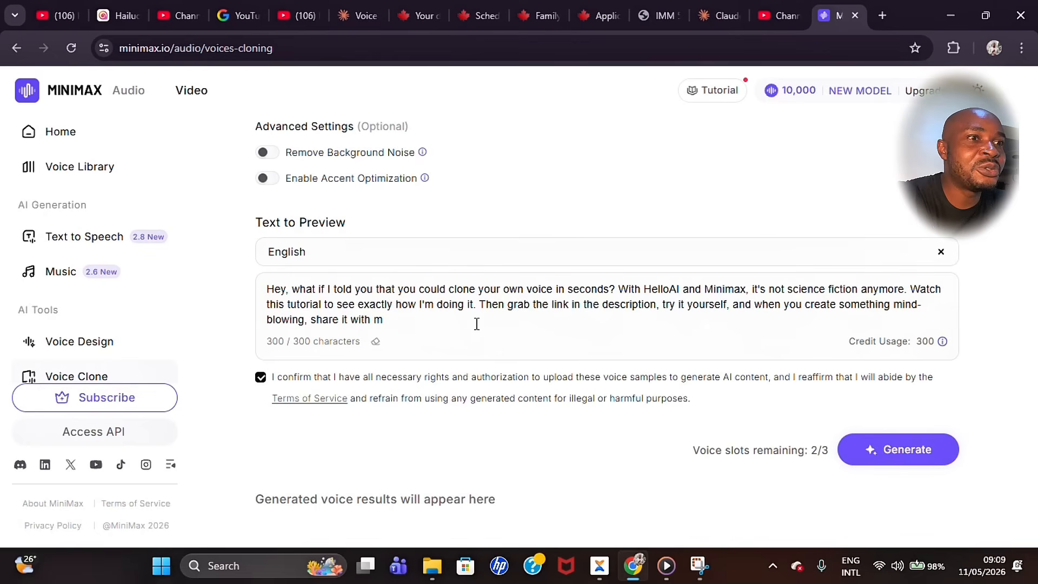
Step: Delete the cut-off ending "share it with m" from the preview text so it ends at "mind-blowing,"
key(BackSpace)
key(BackSpace)
key(BackSpace)
key(BackSpace)
key(BackSpace)
key(BackSpace)
key(BackSpace)
key(BackSpace)
key(BackSpace)
key(BackSpace)
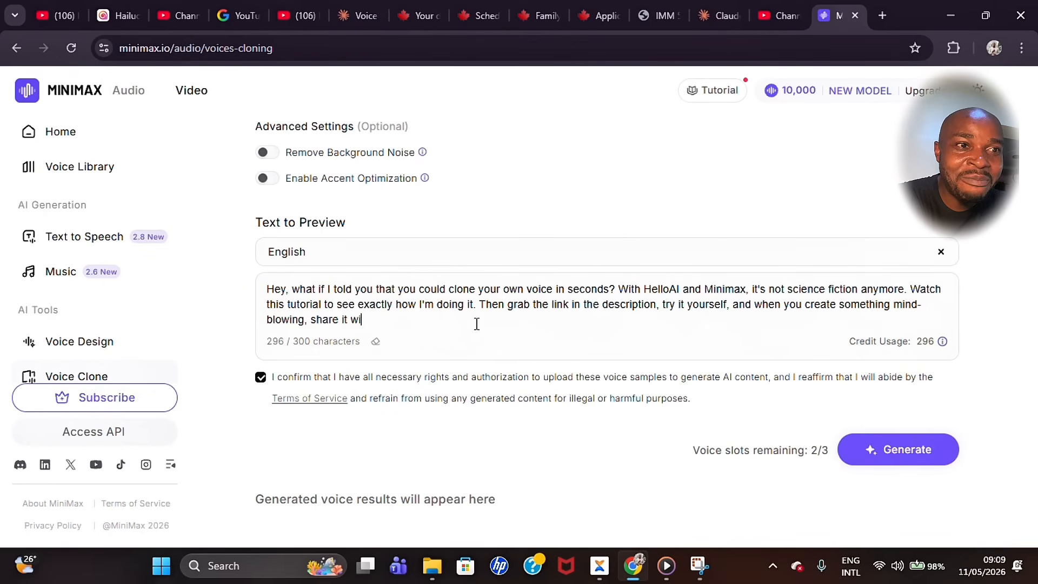
key(BackSpace)
key(BackSpace)
key(BackSpace)
key(BackSpace)
key(BackSpace)
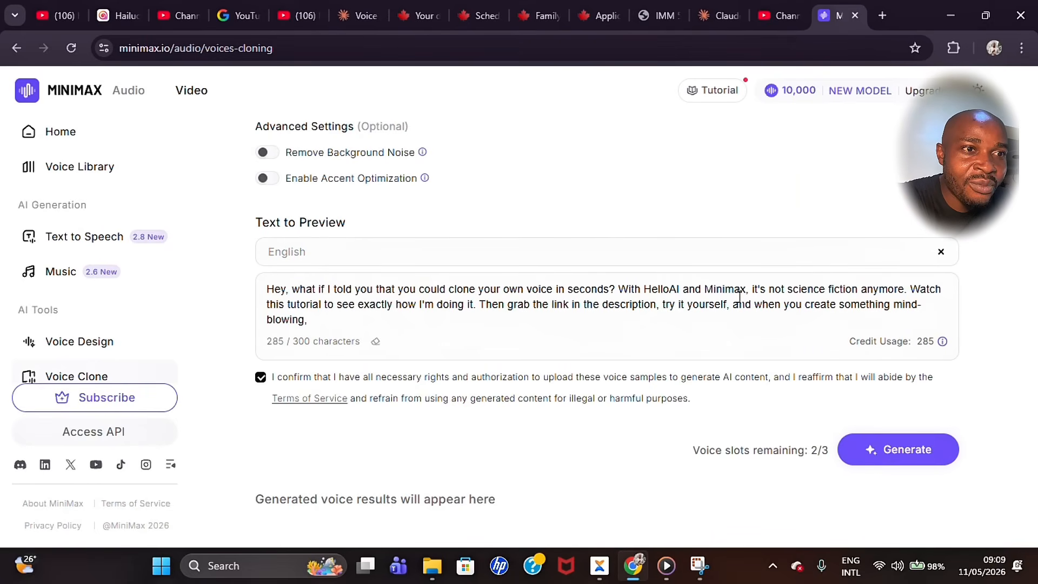
Step: Replace "HelloAI and Minimax" in the preview text with "2 simple tools"
drag(645, 290, 746, 288)
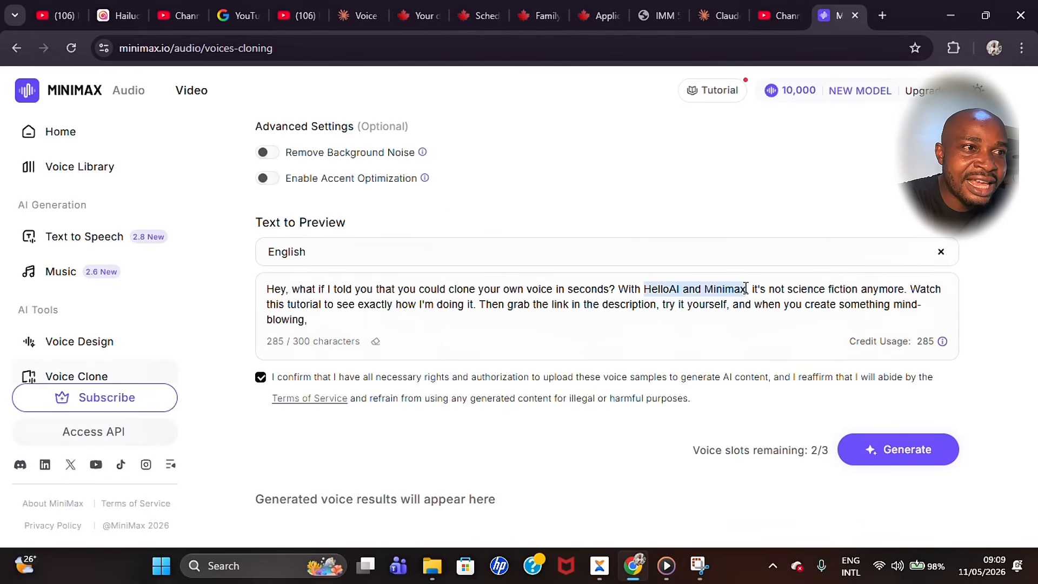
text(2 )
text(simple t)
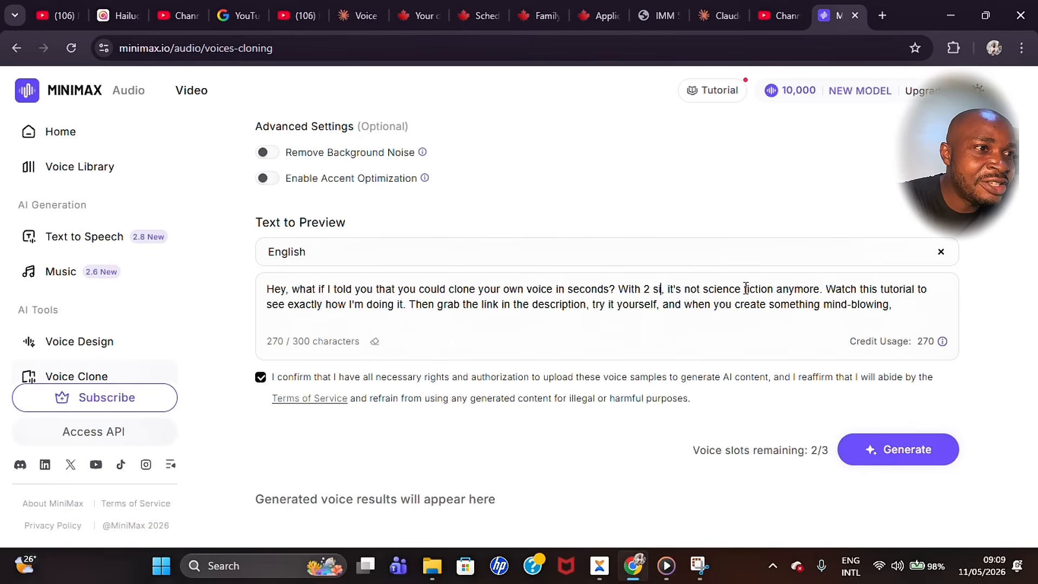
text(ools)
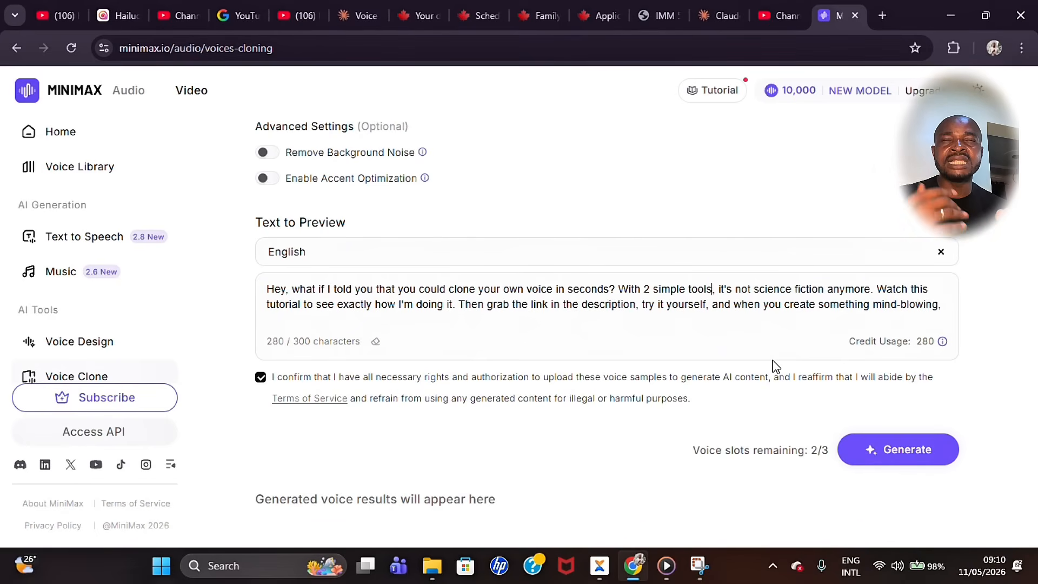
Step: Generate the cloned voice from the sample and play its preview
click(898, 449)
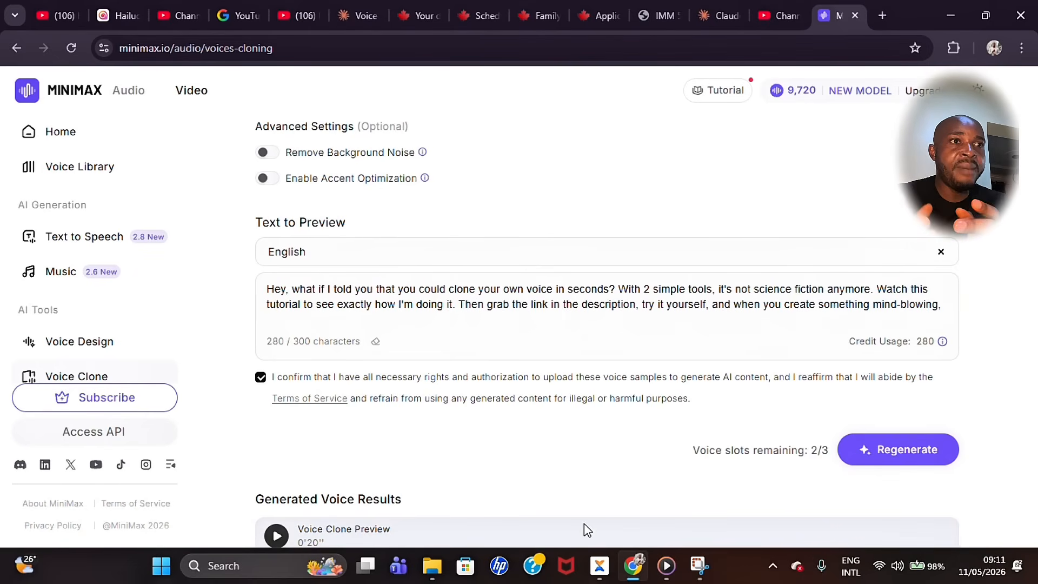
scroll(597, 479, down, 1)
scroll(597, 479, down, 2)
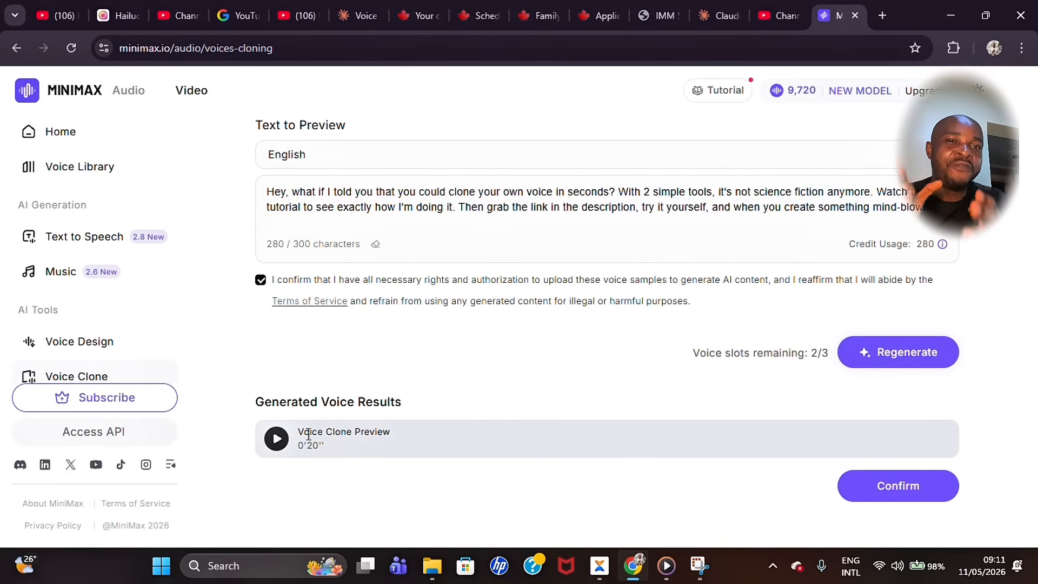
click(277, 439)
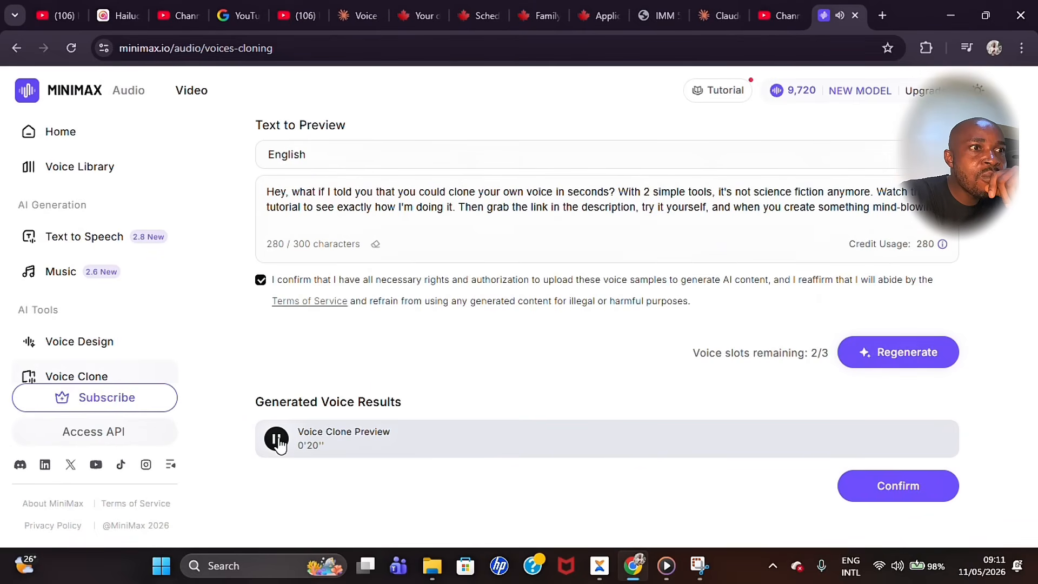
click(277, 439)
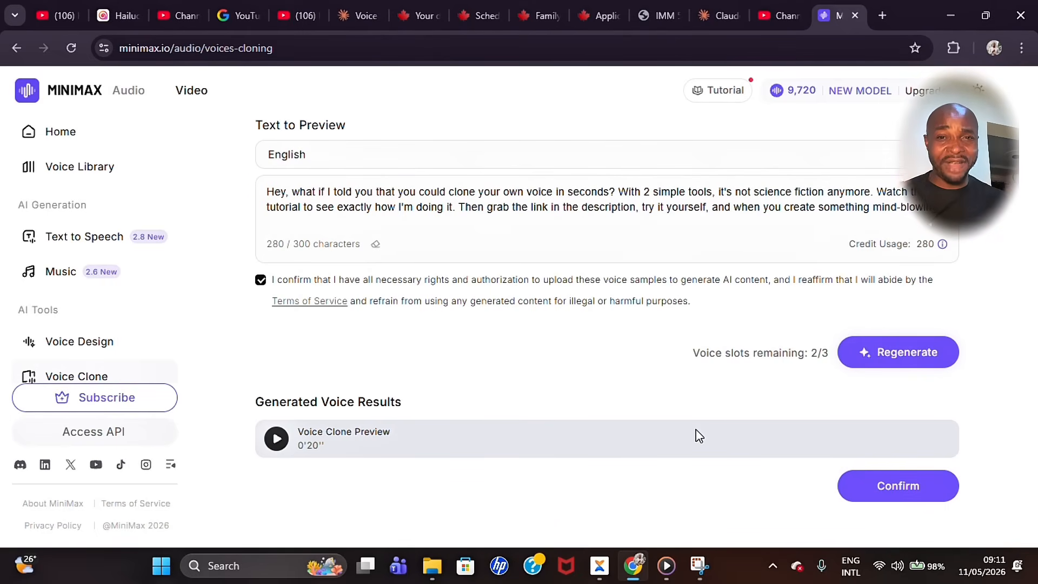
Step: Confirm the generated clone and name the voice with the speaker's first name in the possessive followed by "voice"
click(918, 489)
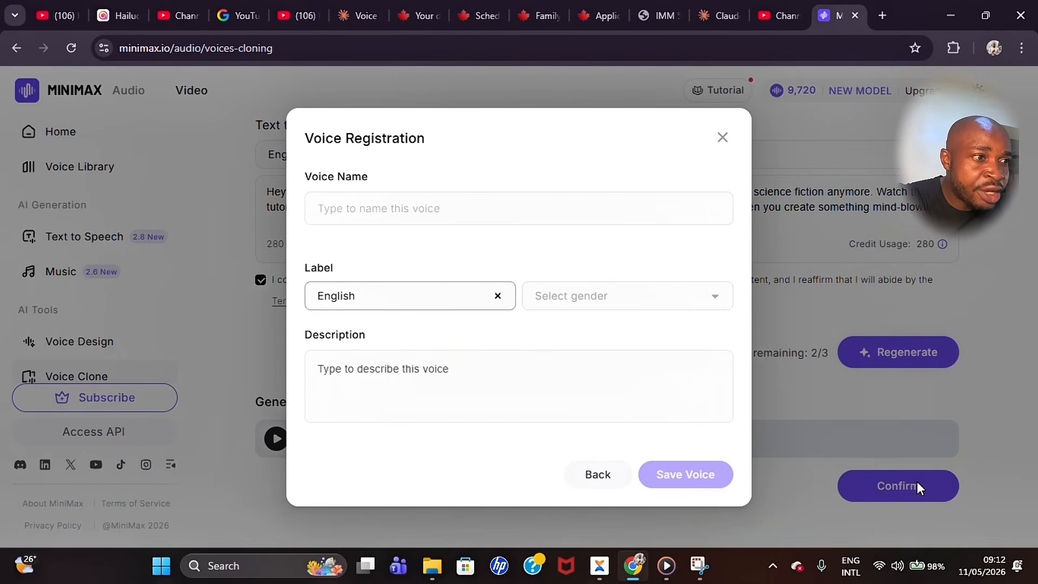
click(400, 208)
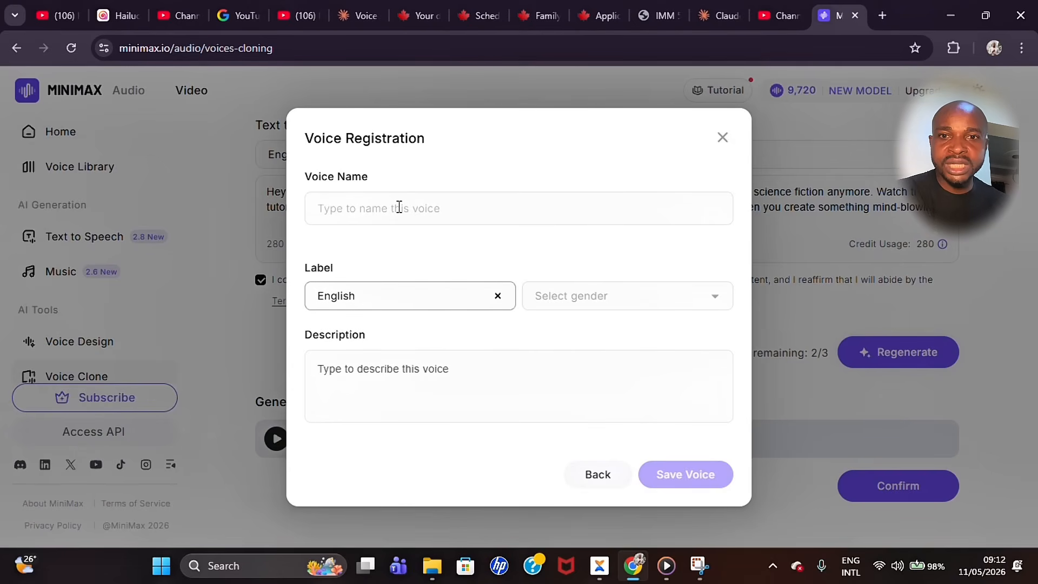
text(Anthony)
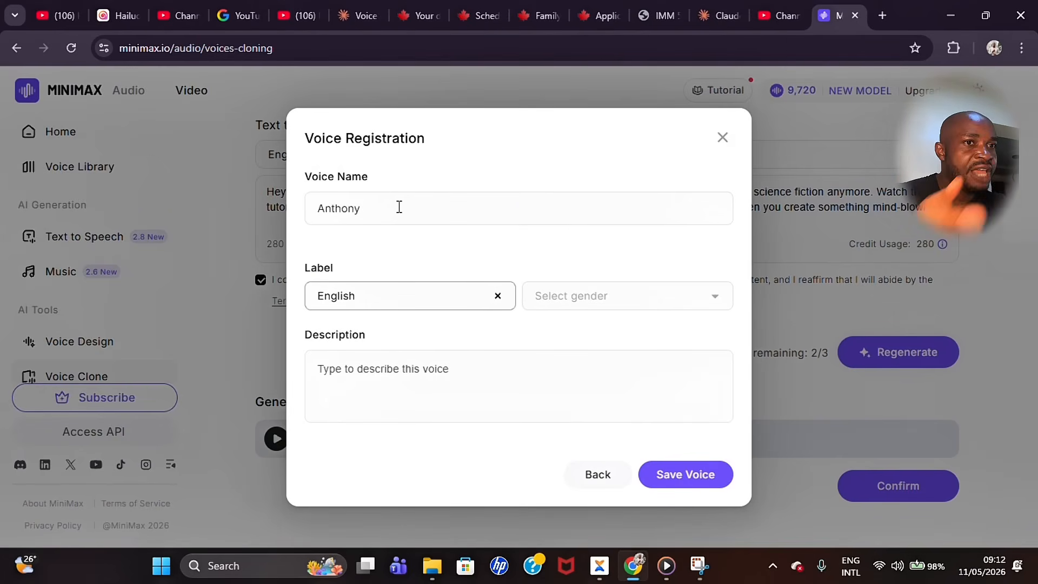
text('s)
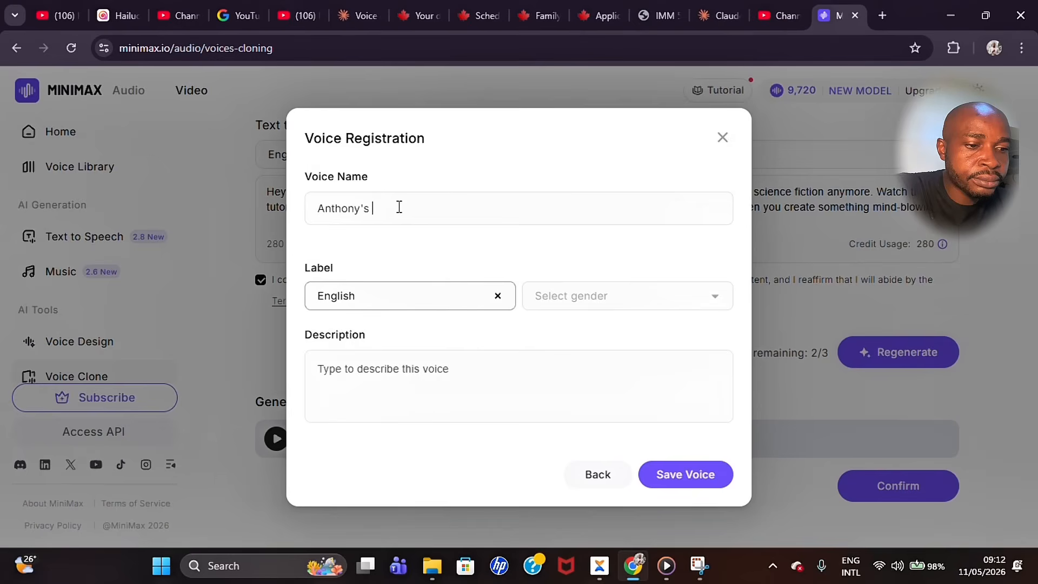
text( voive)
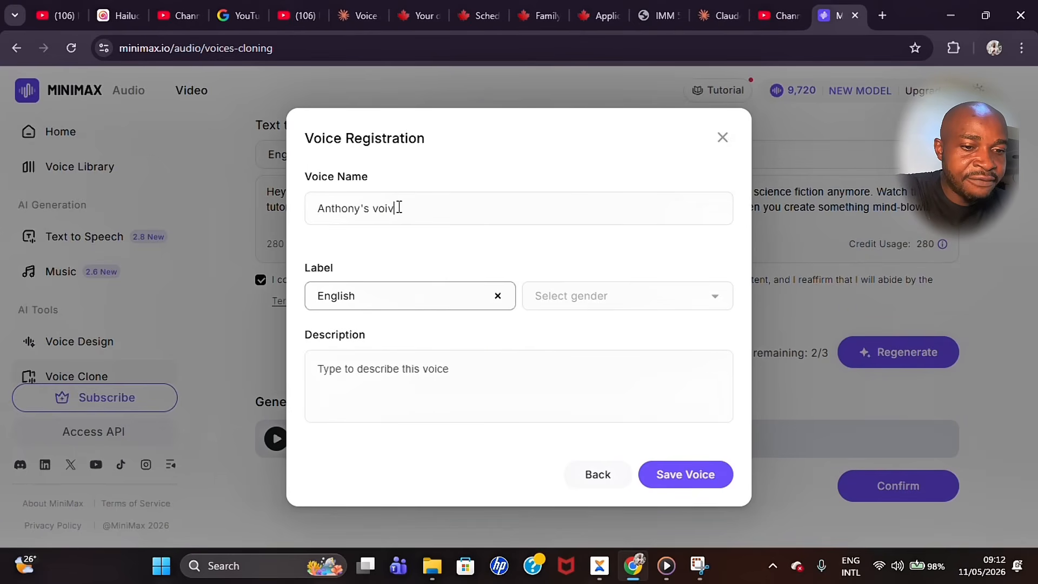
key(BackSpace)
key(BackSpace)
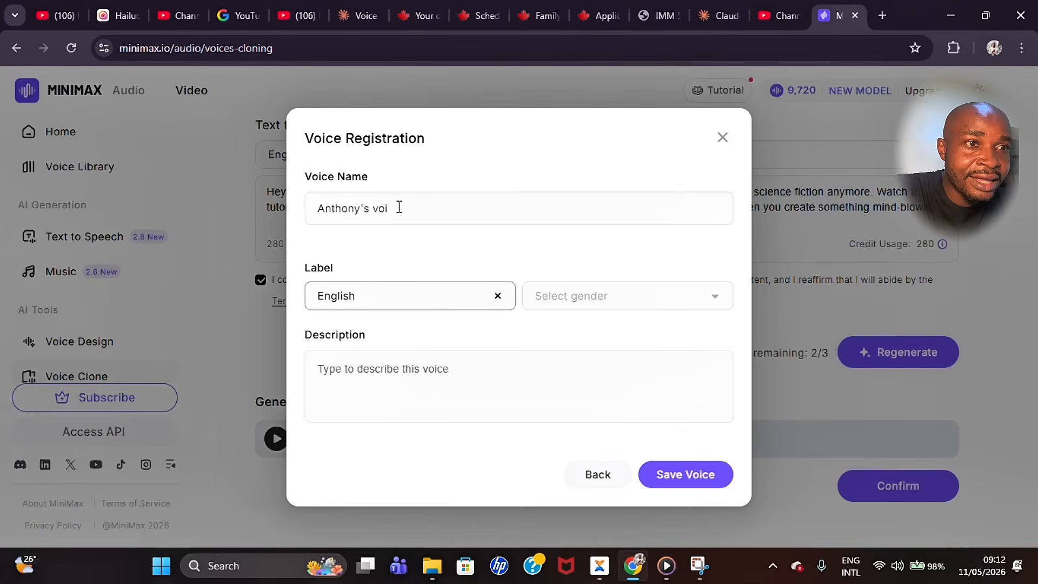
text(ce)
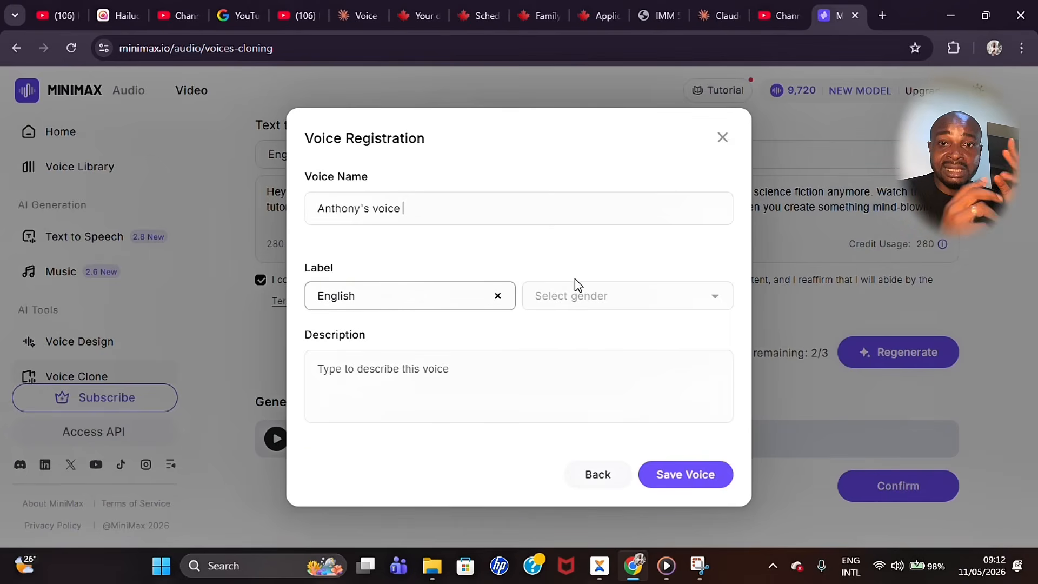
Step: Set the voice's gender label to Male and save the voice
click(606, 302)
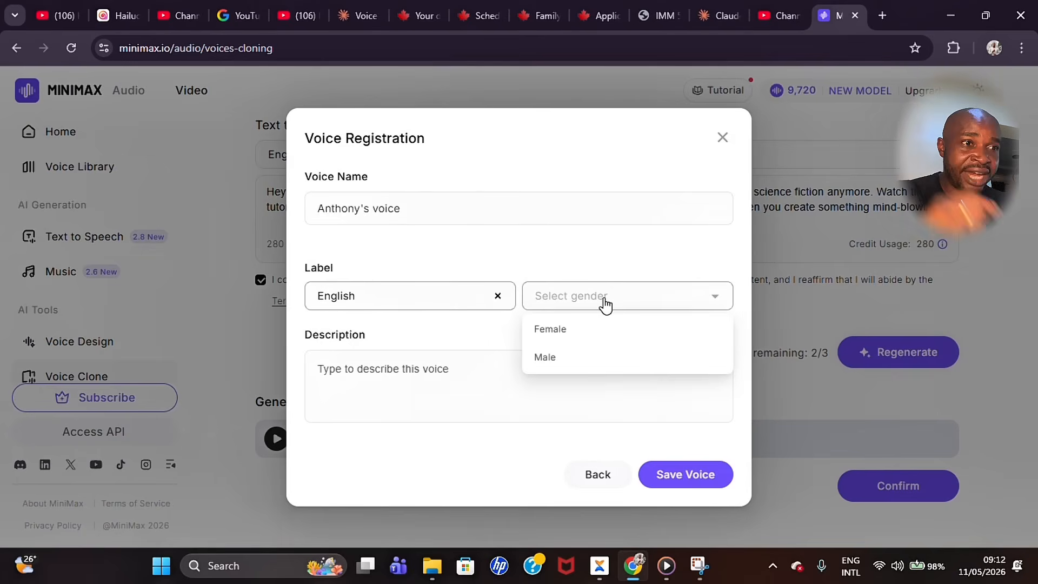
click(573, 358)
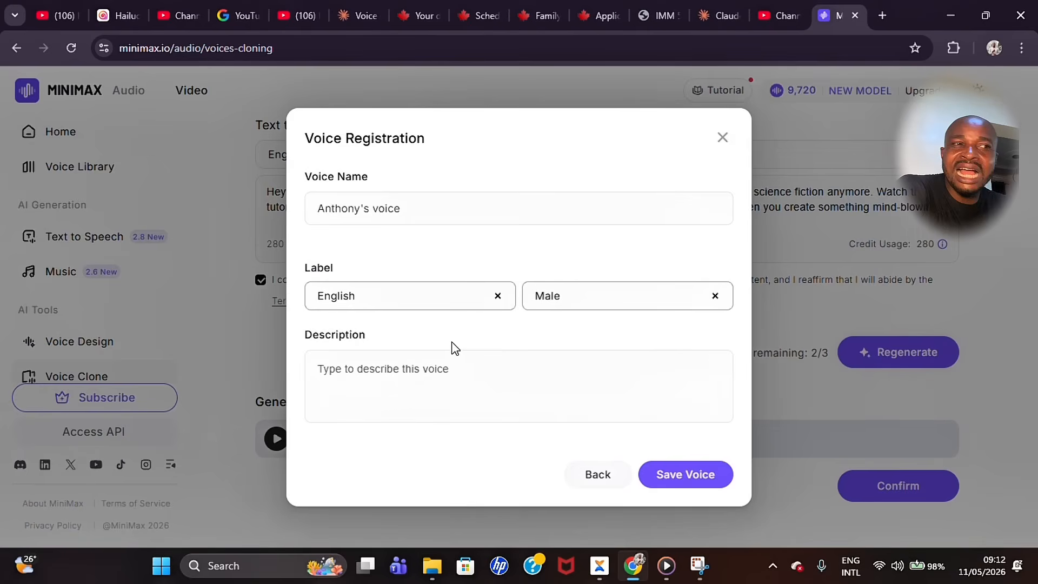
click(692, 477)
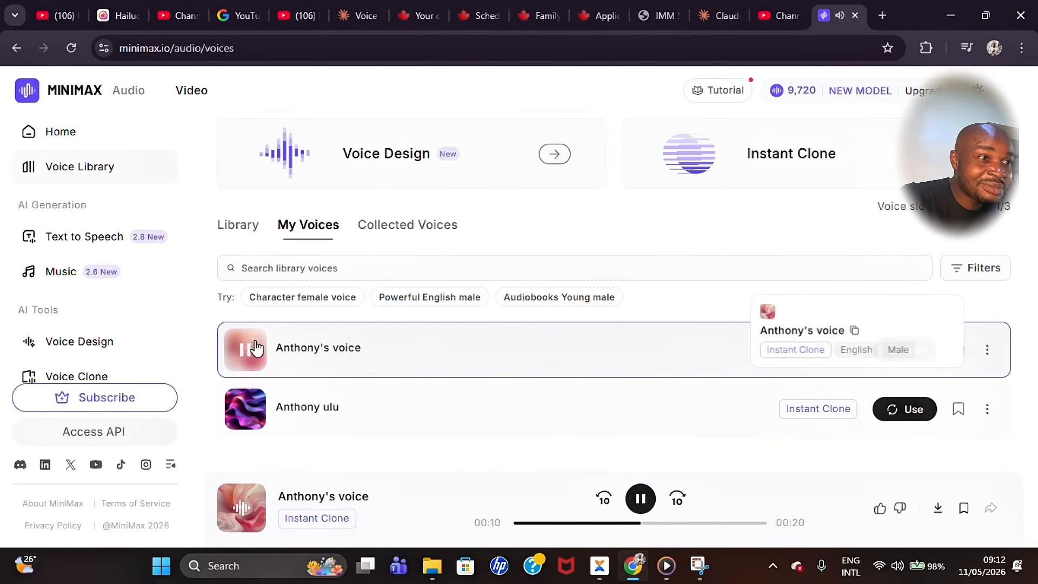
Step: Pause the newly saved voice's playback in My Voices and download its audio
click(247, 355)
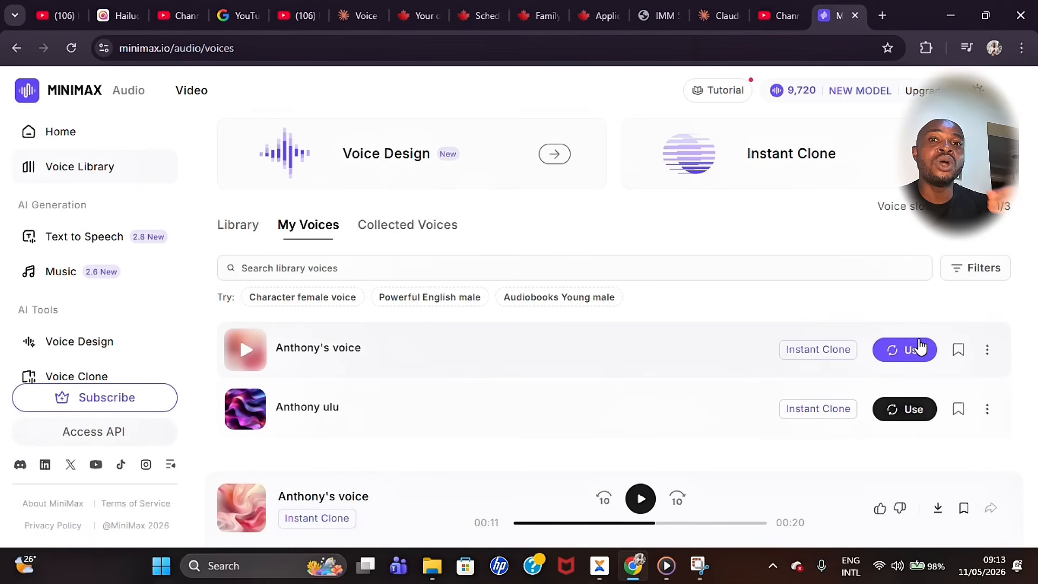
mouse_move(763, 336)
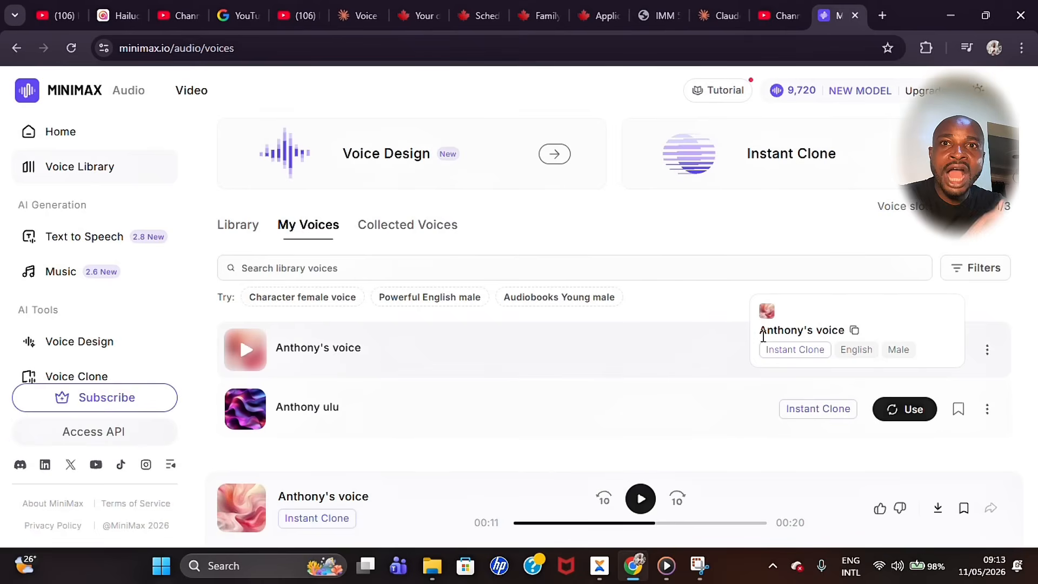
click(938, 511)
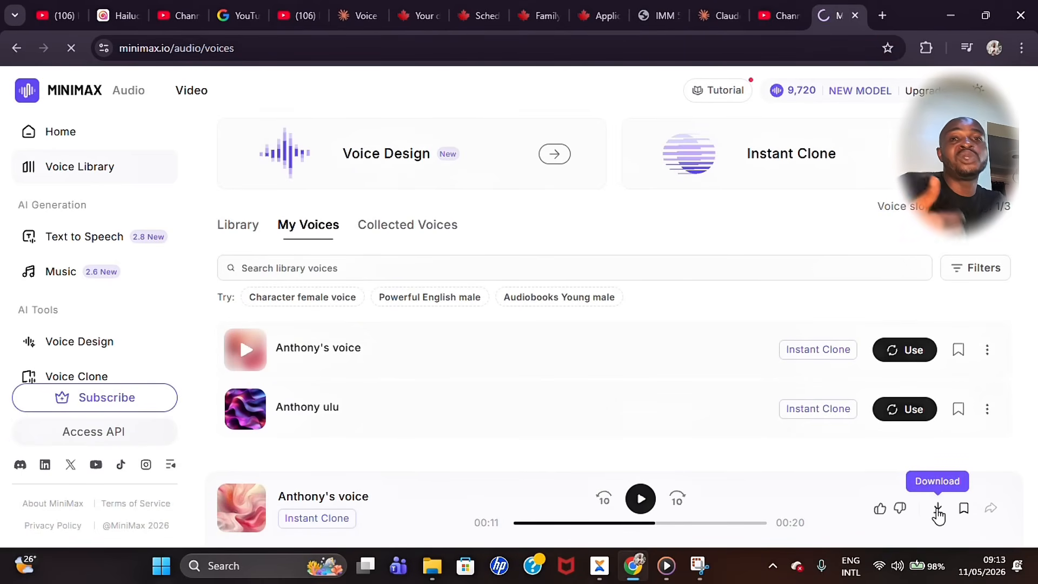